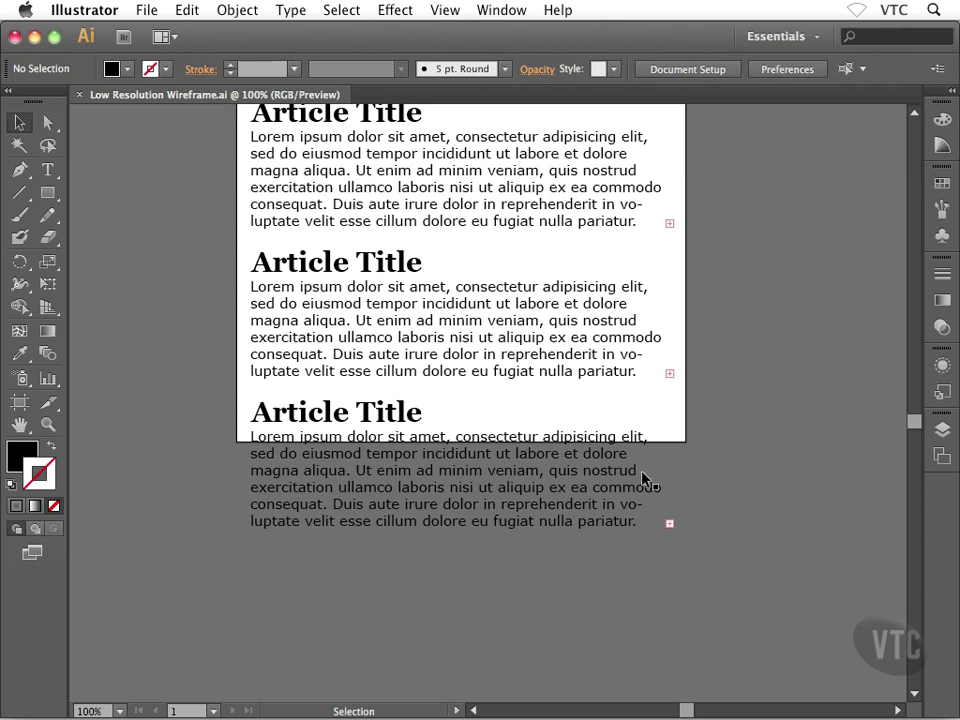
Extend the artboard's bottom edge downward so it encloses the last article with some empty space beneath it
left_click(20, 402)
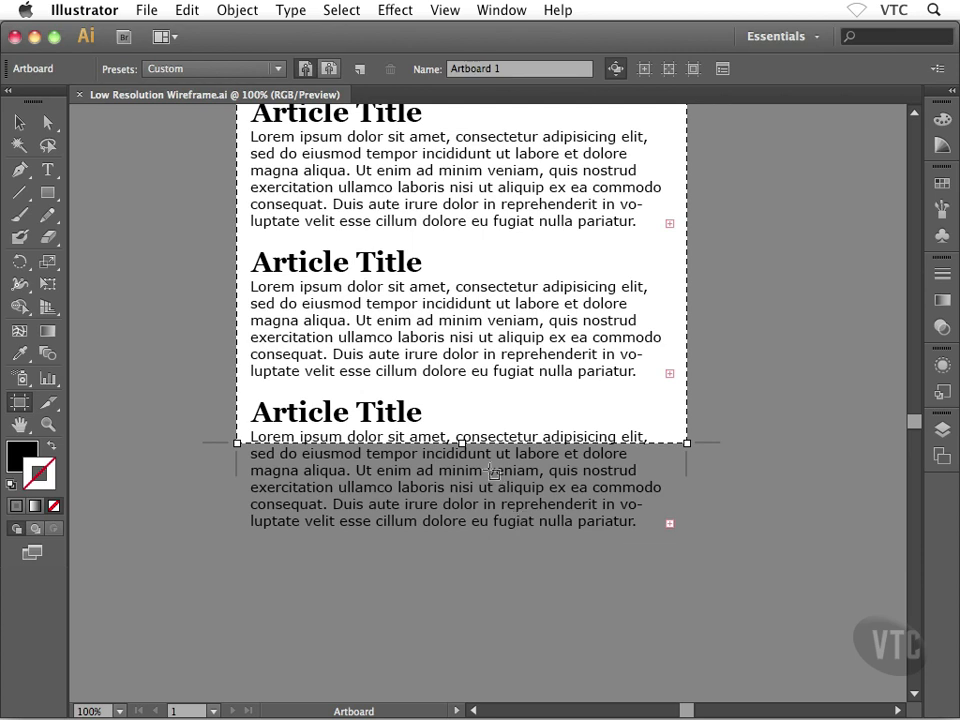
left_click_drag(463, 446, 460, 587)
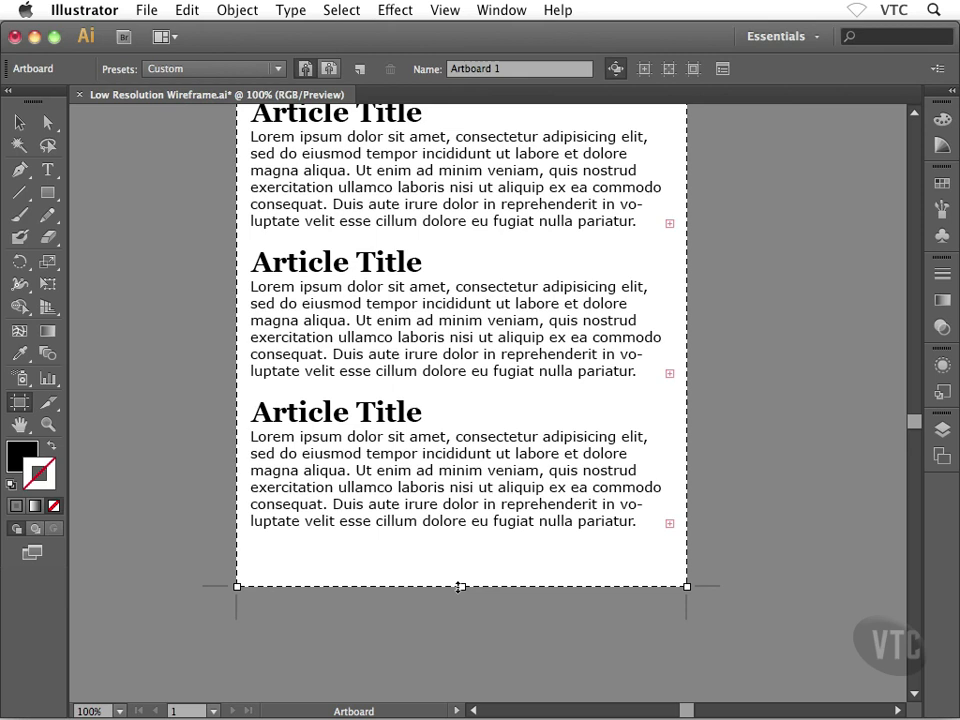
mouse_move(460, 587)
left_mouse_down()
mouse_move(461, 557)
mouse_move(463, 607)
mouse_move(461, 591)
left_mouse_up()
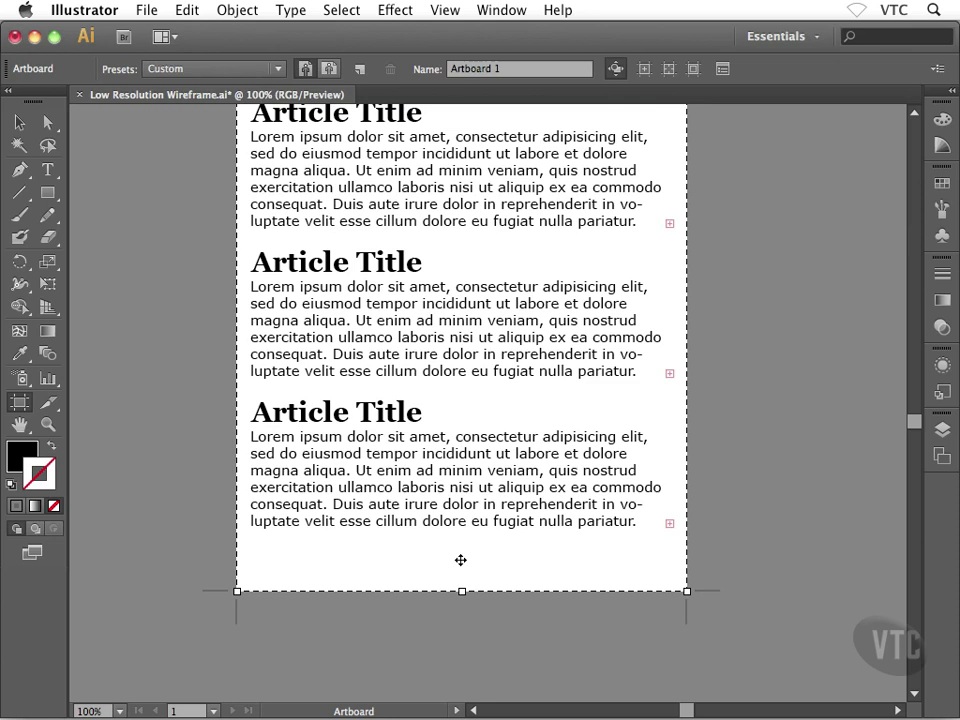
mouse_move(461, 590)
left_mouse_down()
mouse_move(462, 605)
mouse_move(462, 591)
left_mouse_up()
left_click(19, 122)
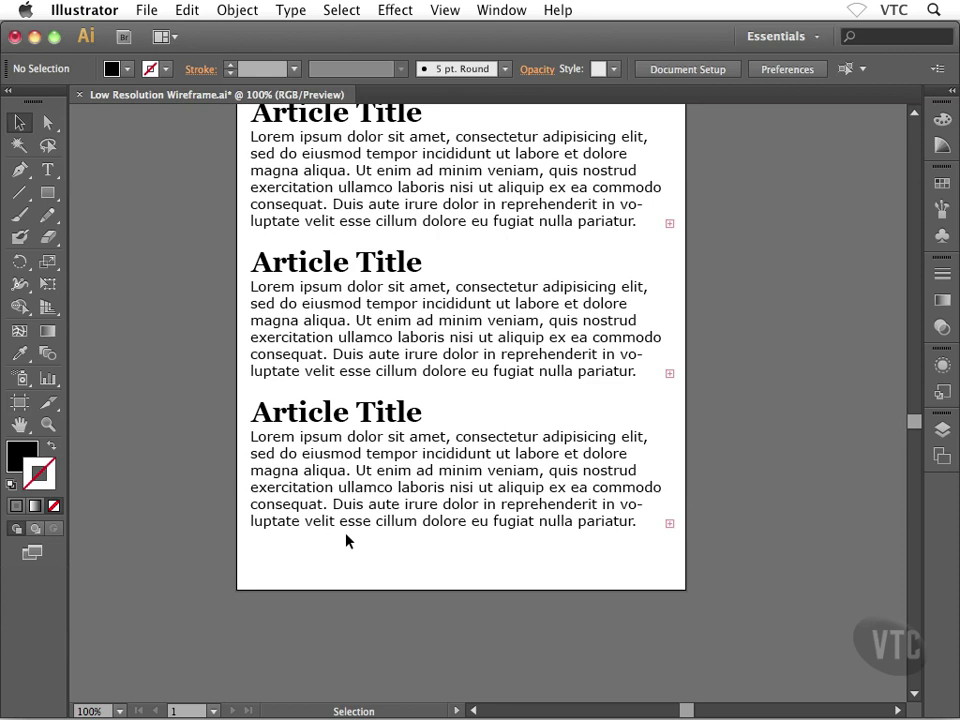
Create a 480 px by 50 px rectangle in the empty space below the last article
key("m")
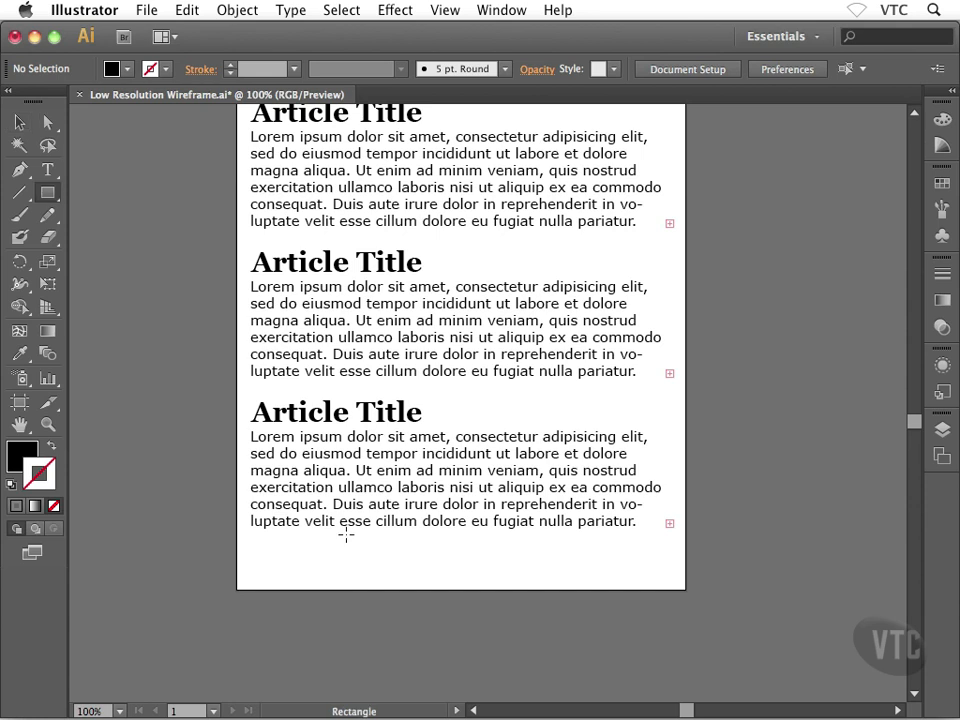
left_click(321, 553)
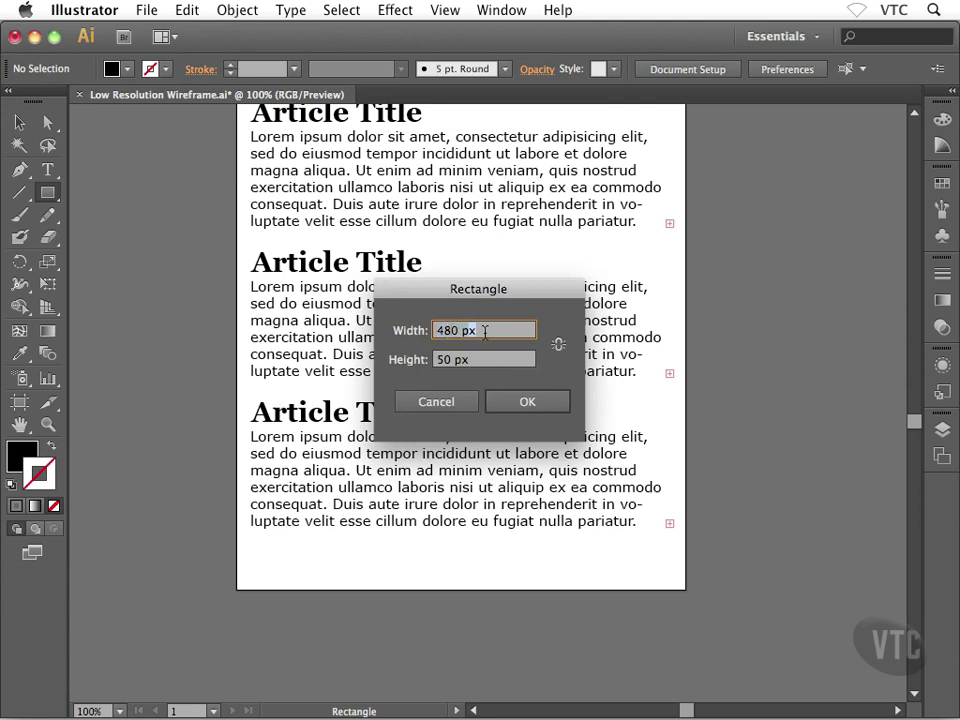
left_click(485, 330)
left_click(476, 362)
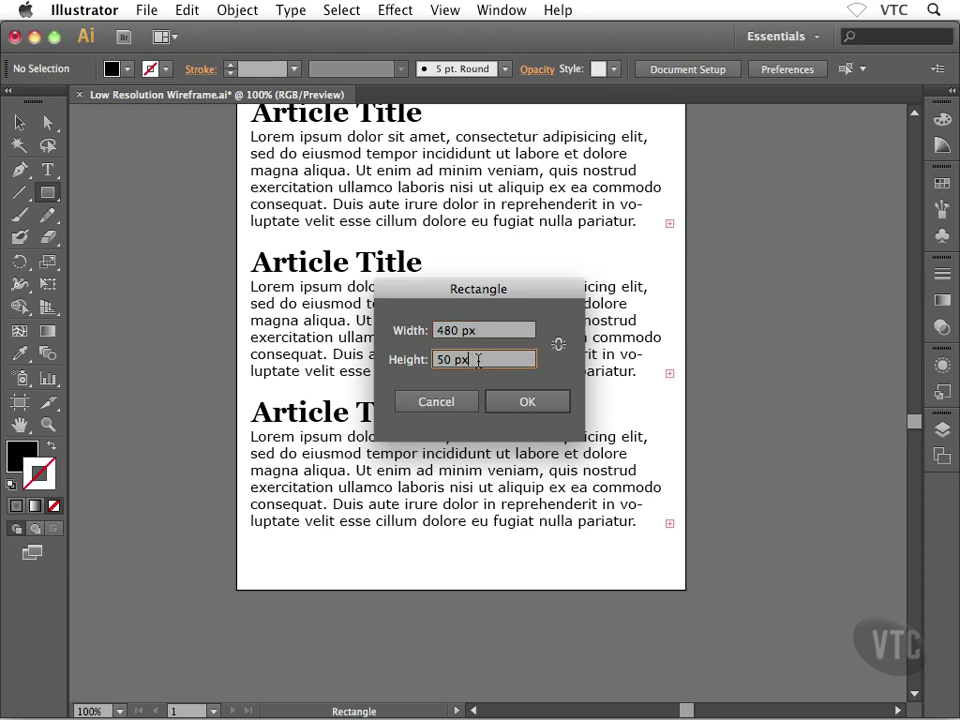
double_click(480, 362)
left_click(507, 406)
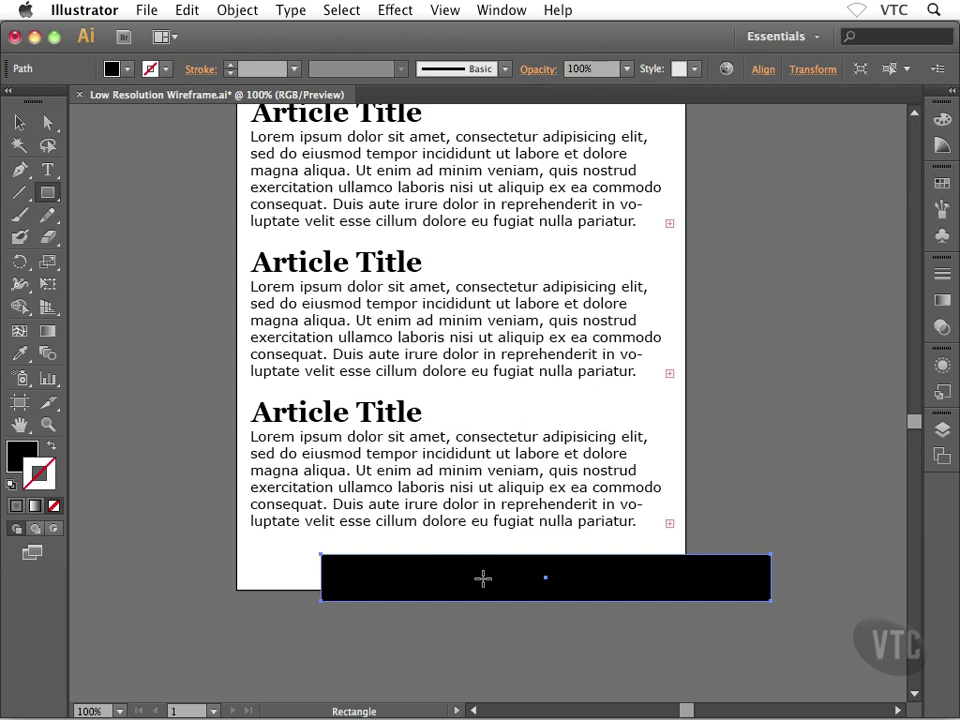
Fill the new rectangle with the light gray C=0 M=0 Y=0 K=20 swatch and give it a darker gray stroke
key("v")
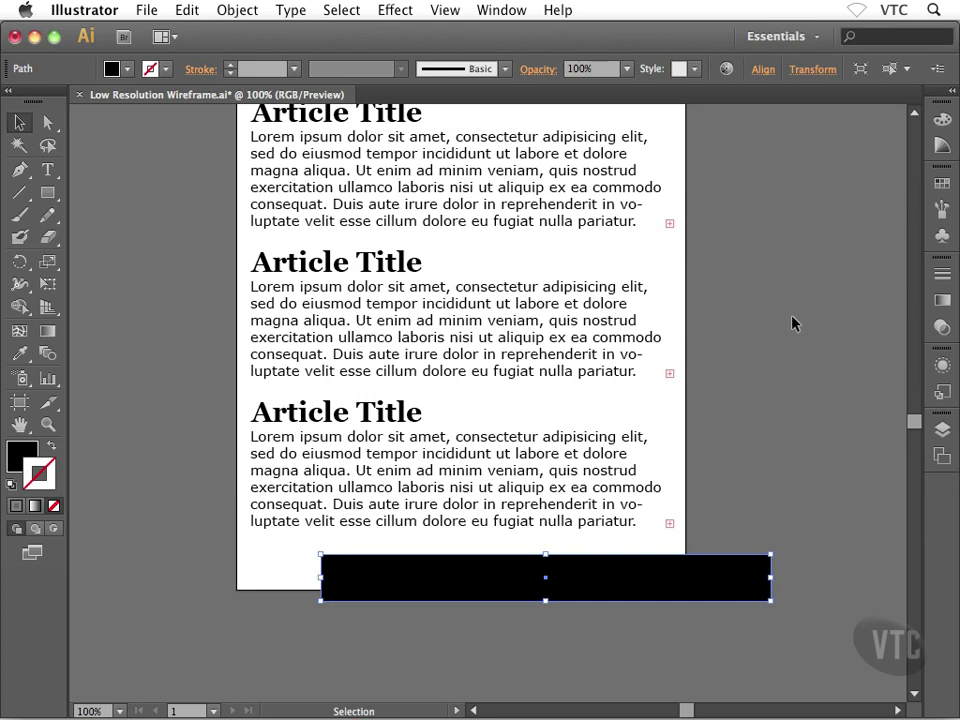
key("x")
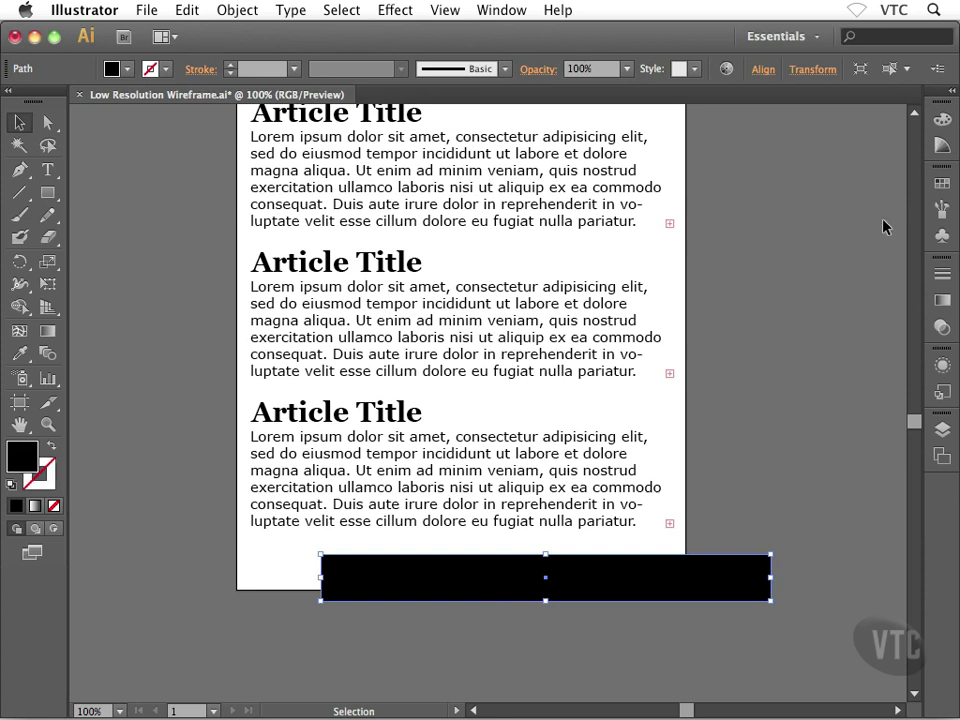
left_click(941, 183)
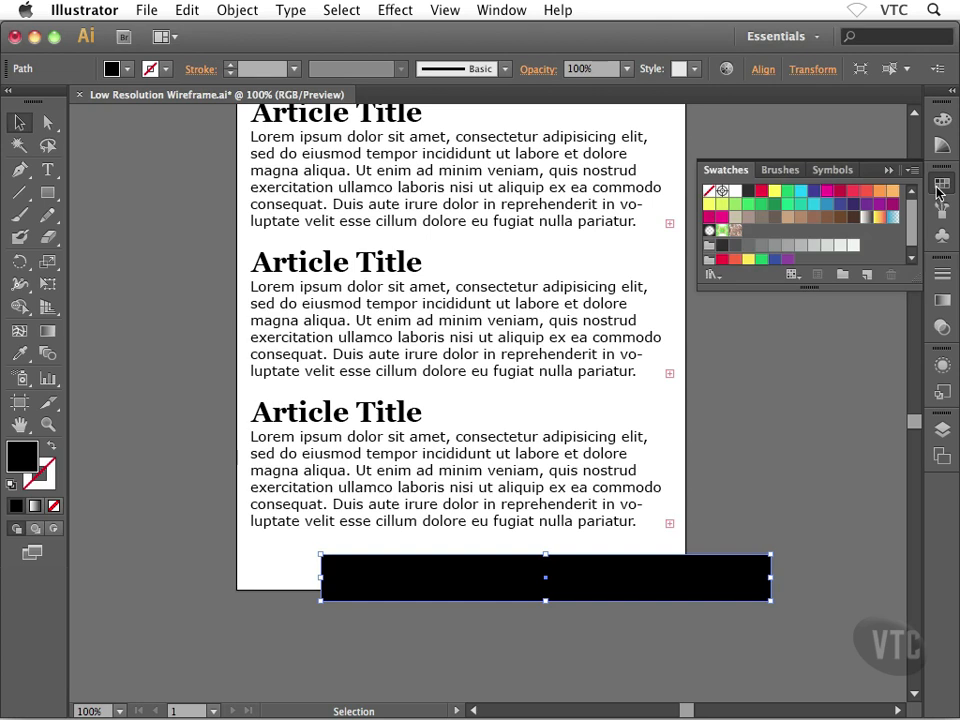
left_click(827, 246)
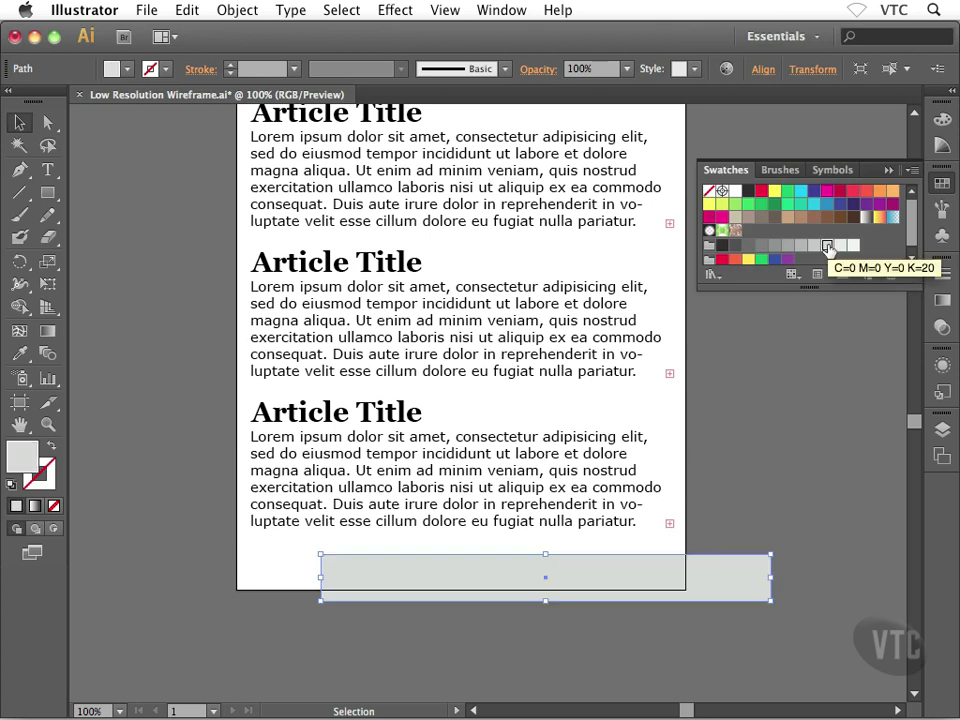
left_click(761, 247)
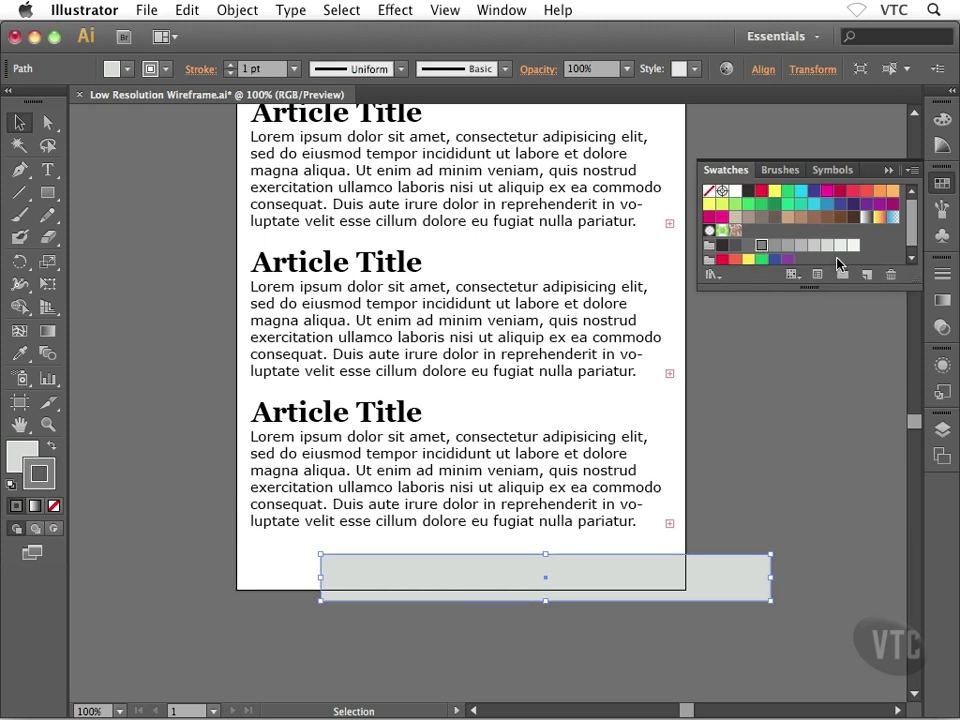
left_click(888, 170)
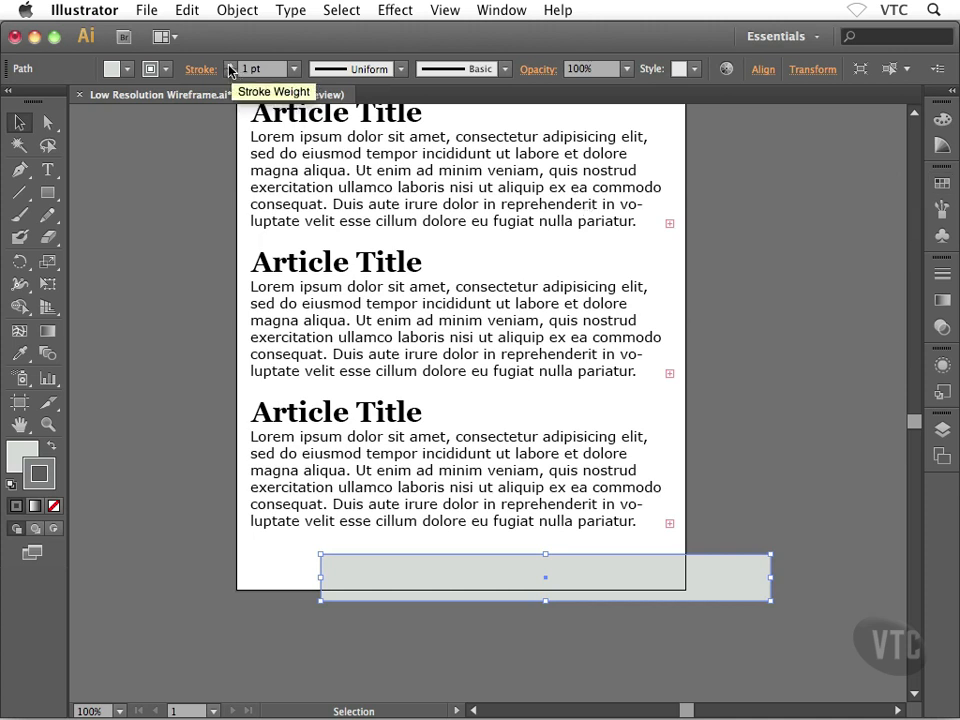
Set the rectangle's stroke weight to 2 pt and align the stroke to the inside
left_click(229, 68)
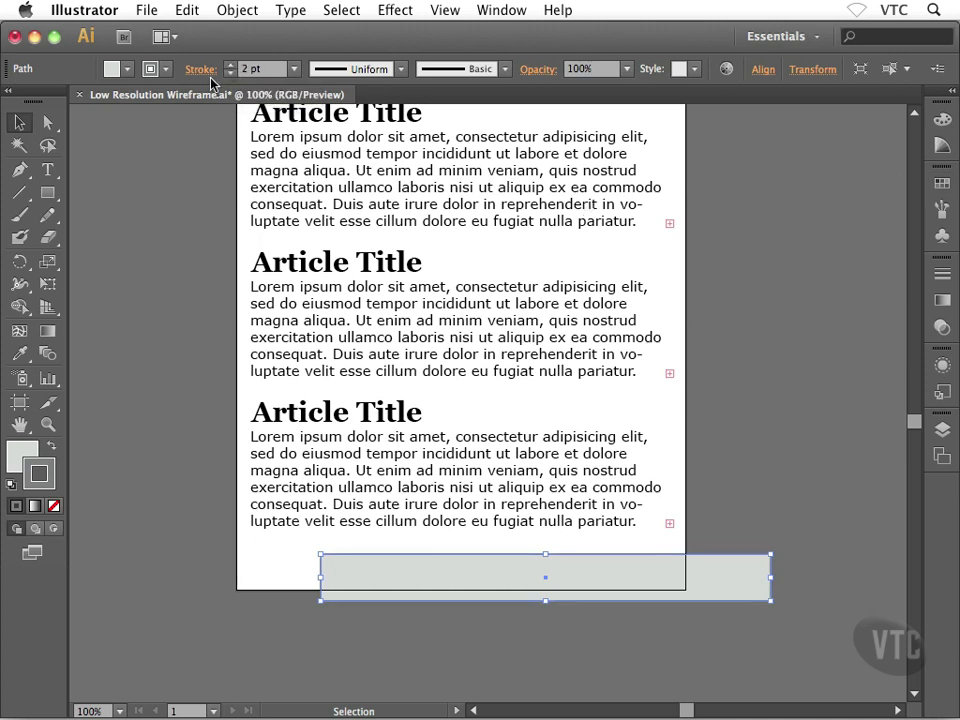
left_click(193, 71)
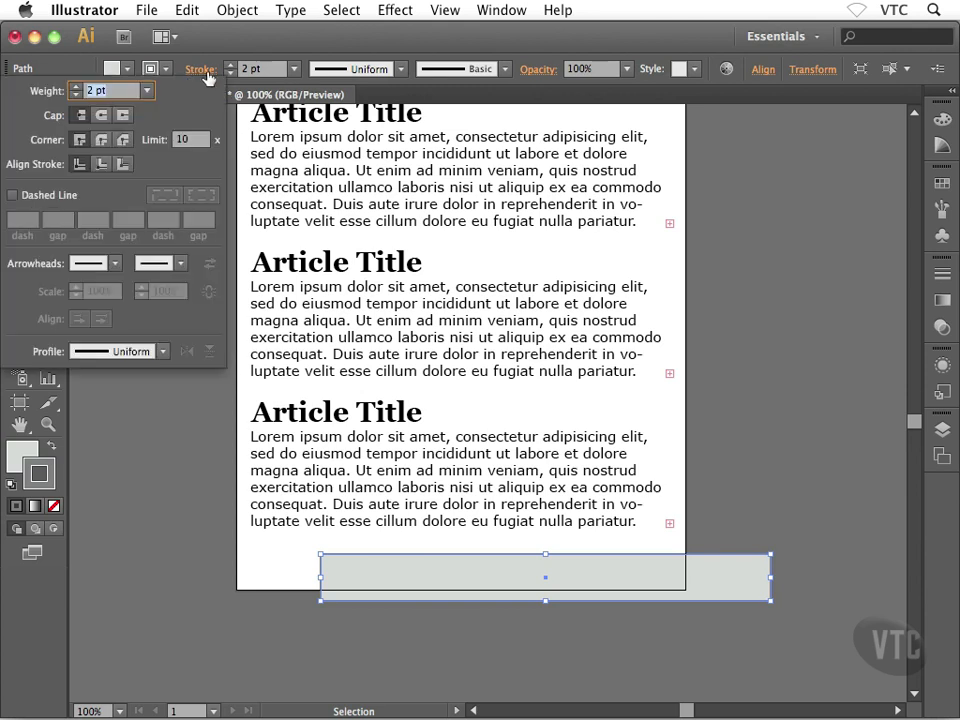
left_click(101, 166)
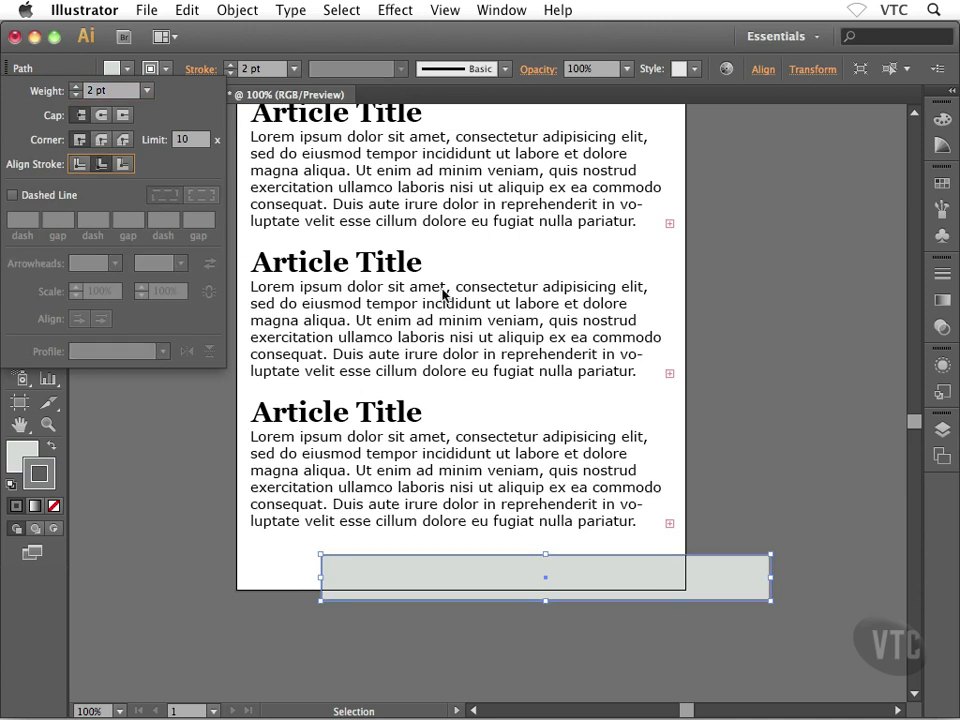
left_click(660, 274)
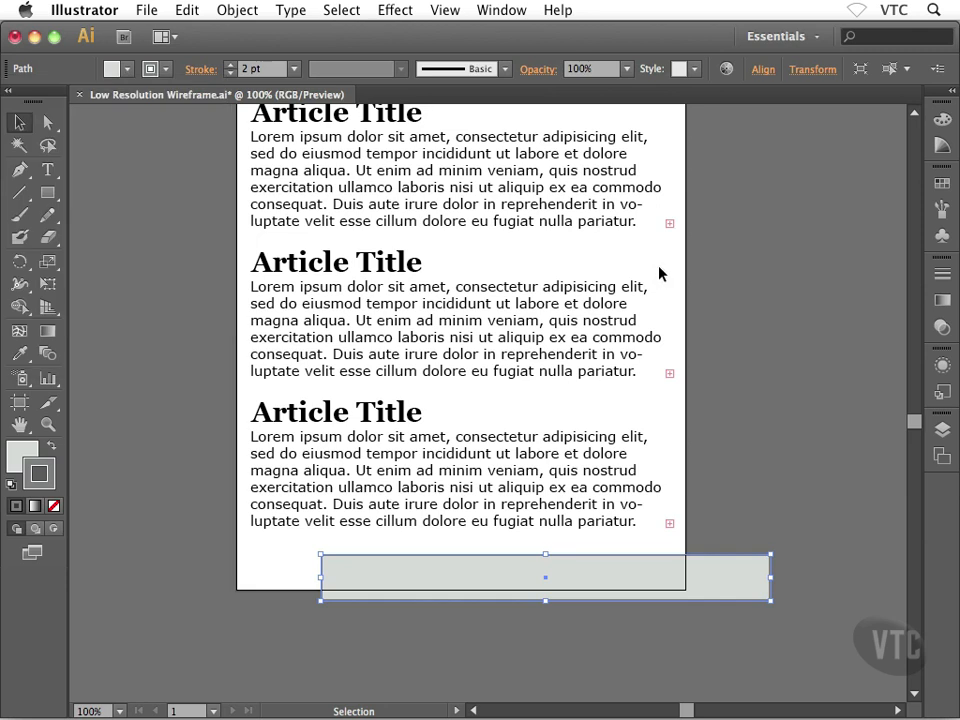
left_click(717, 351)
Move the rectangle beneath the last article and align it to the artboard's left and bottom edges
left_click(587, 579)
left_click_drag(585, 576, 552, 556)
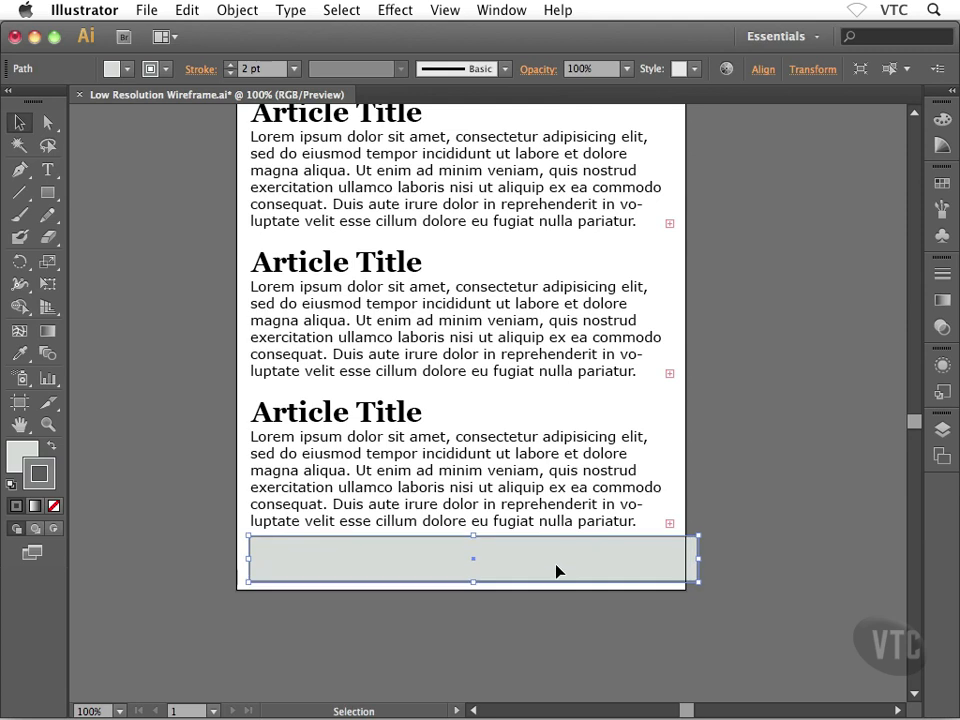
mouse_move(556, 571)
left_mouse_down()
mouse_move(547, 578)
mouse_move(568, 567)
left_mouse_up()
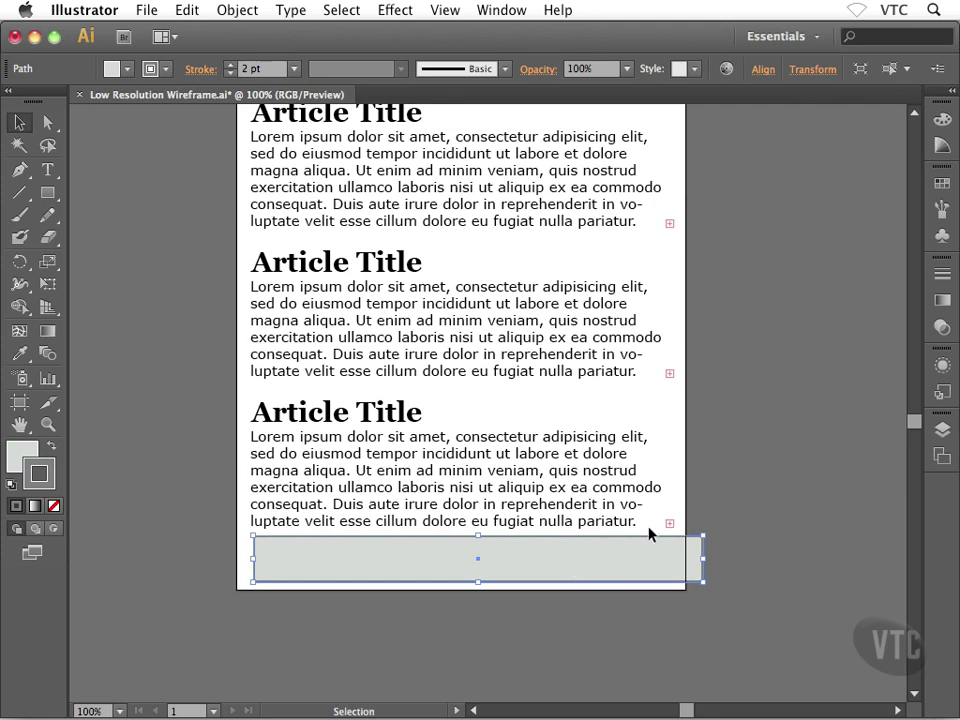
left_click(762, 70)
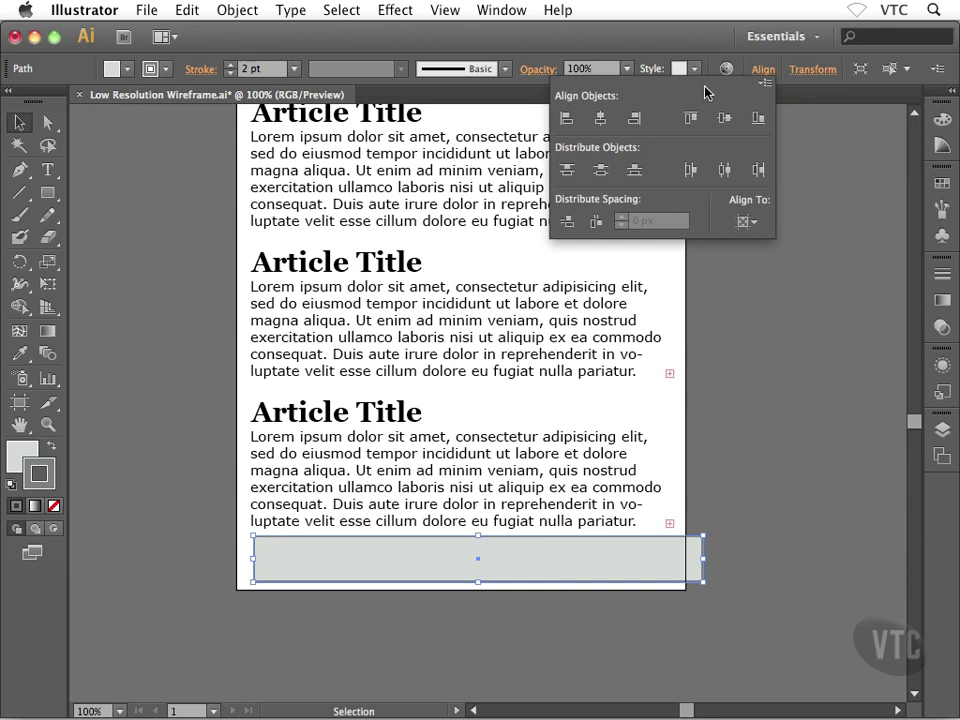
left_click(566, 121)
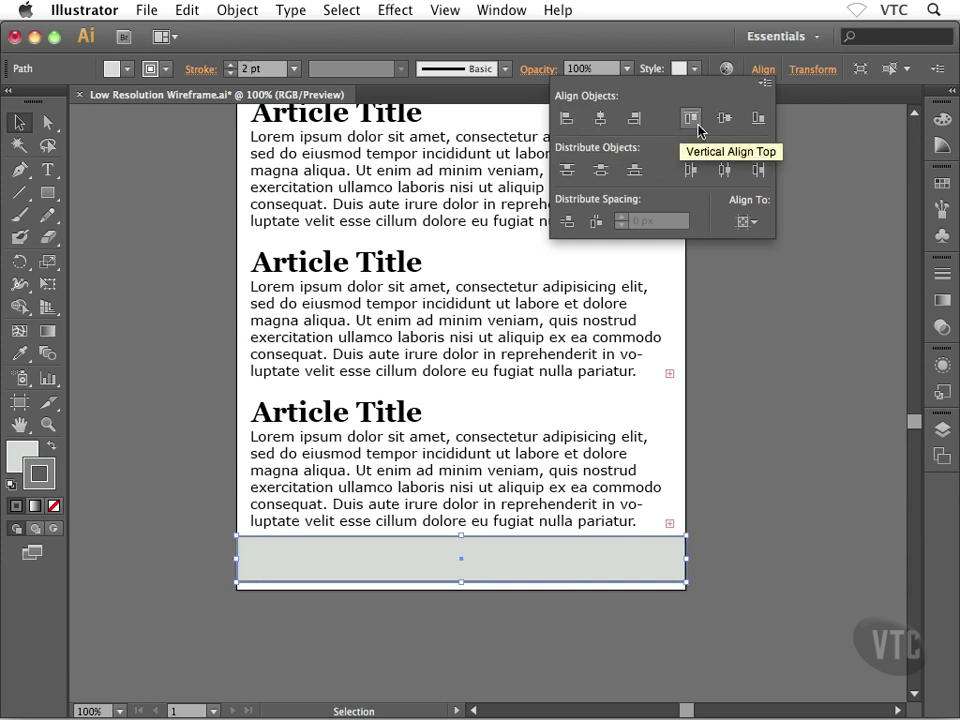
left_click(759, 119)
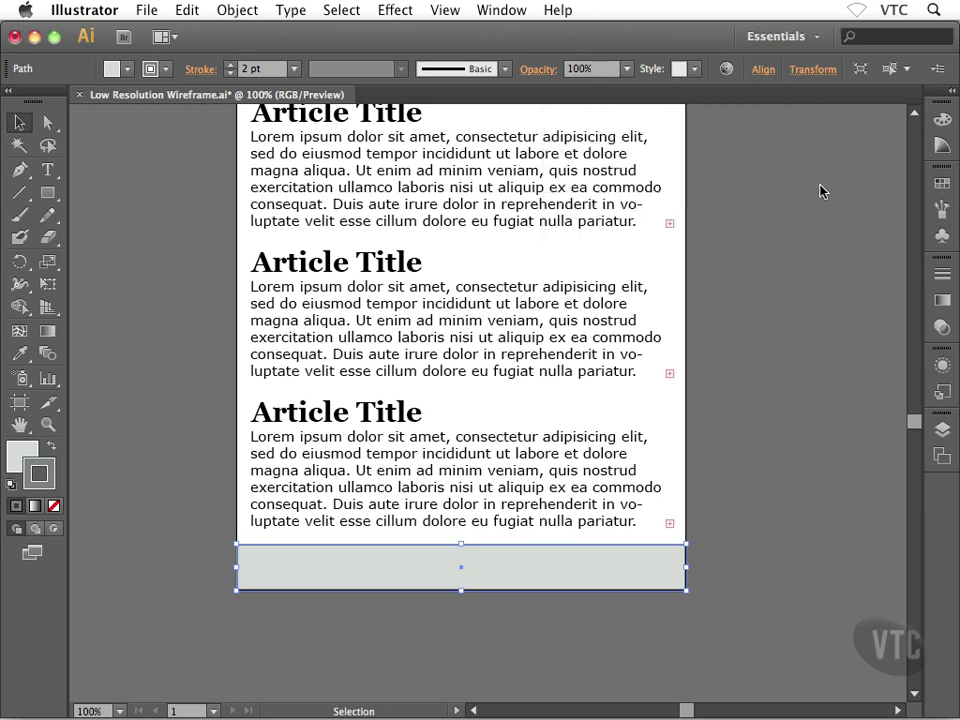
Deselect the footer rectangle and save the wireframe document
left_click(707, 544)
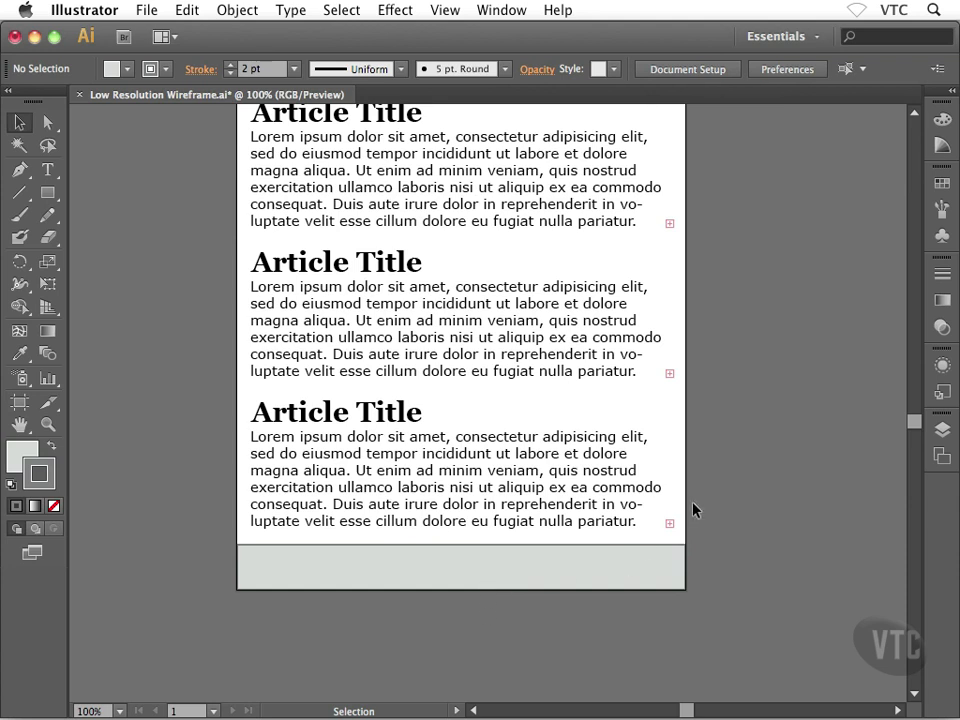
key("super")
key("super+s")
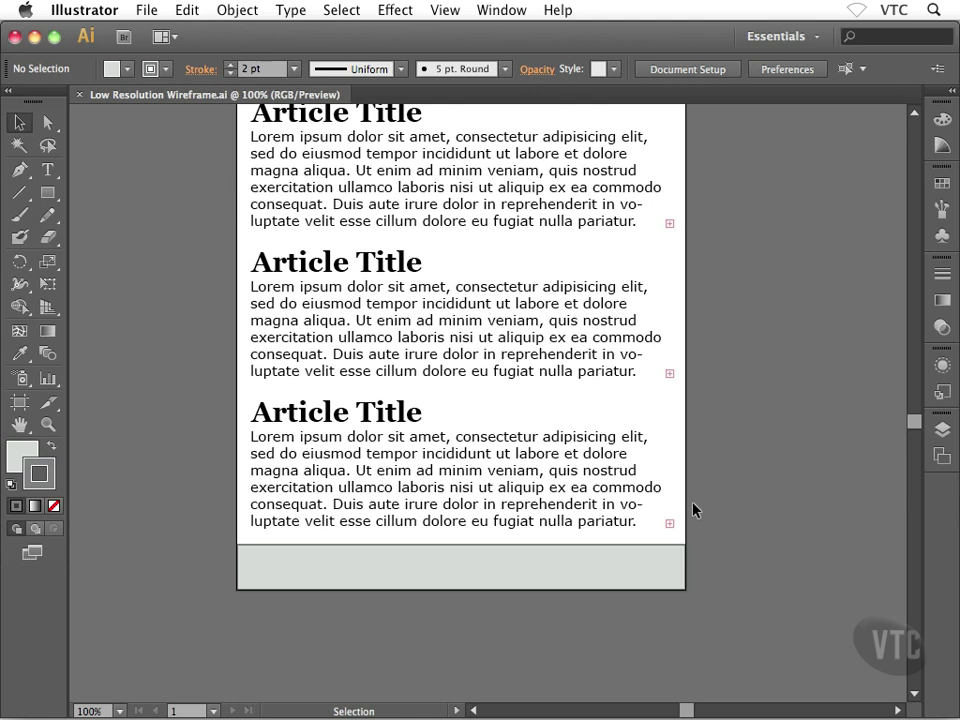
Review the wireframe's layout from the header and navigation blocks through the large content blocks to the stacked article sections
key("space")
left_click_drag(499, 300, 511, 501)
left_click_drag(503, 336, 505, 505)
left_click_drag(510, 298, 507, 402)
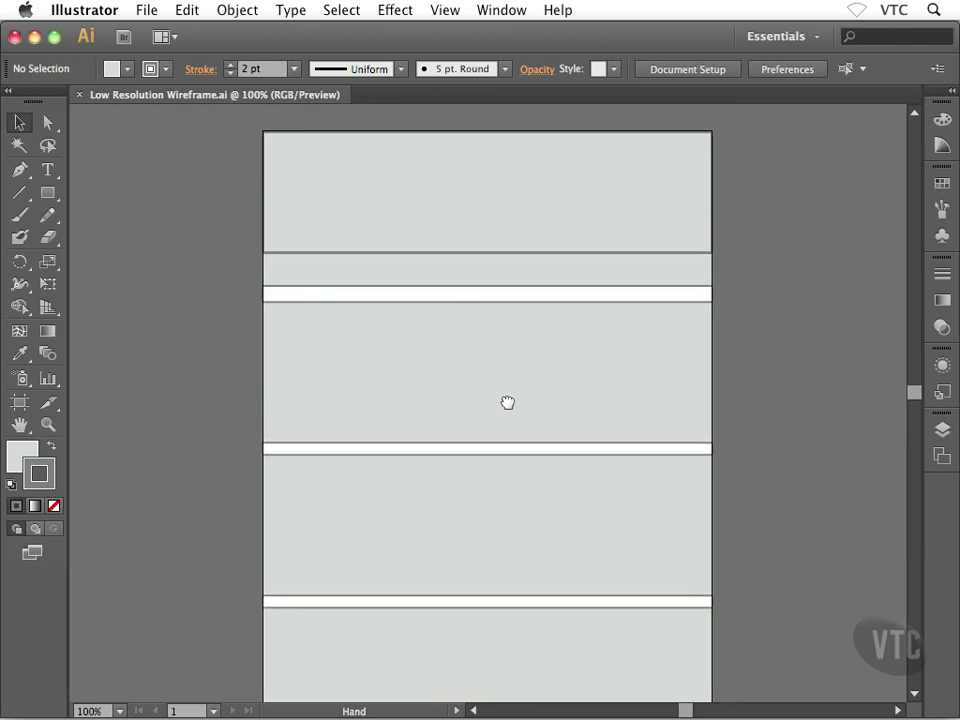
left_click_drag(516, 540, 518, 357)
left_click_drag(516, 506, 530, 306)
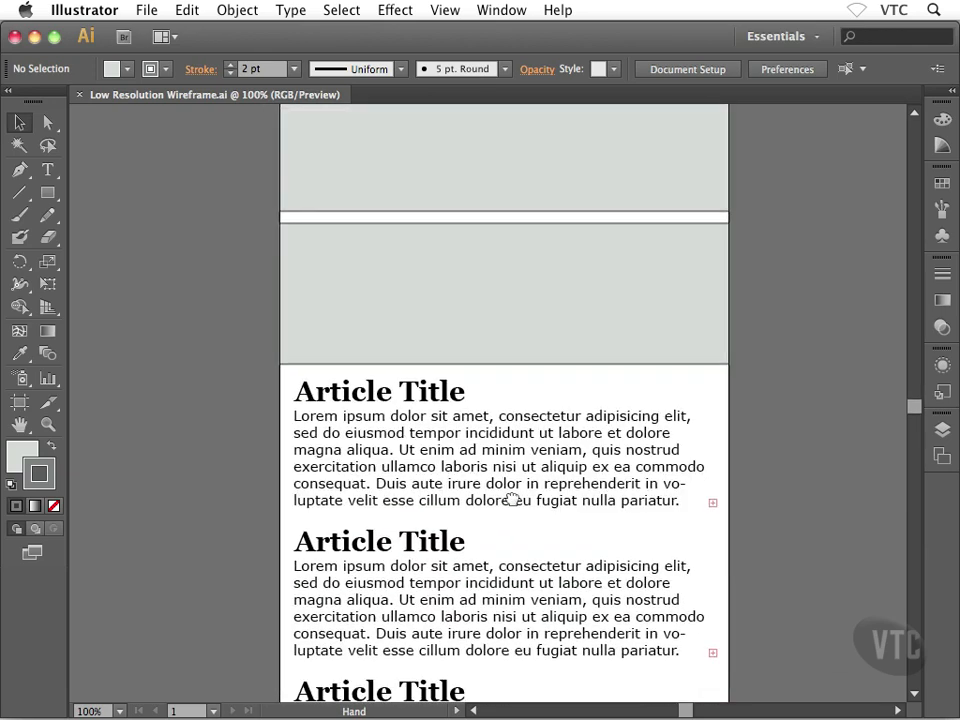
left_click_drag(527, 558, 510, 366)
left_click_drag(536, 484, 536, 586)
left_click_drag(531, 427, 534, 616)
left_click_drag(525, 278, 513, 454)
left_click_drag(506, 338, 512, 497)
left_click_drag(527, 287, 516, 381)
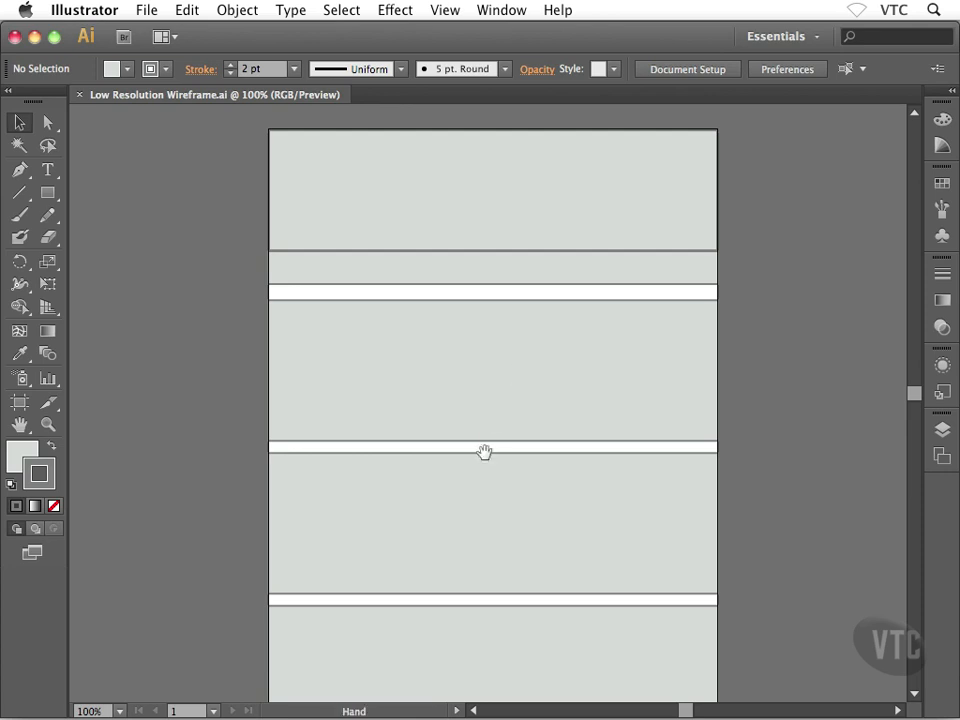
left_click_drag(489, 439, 497, 330)
left_click_drag(486, 437, 481, 329)
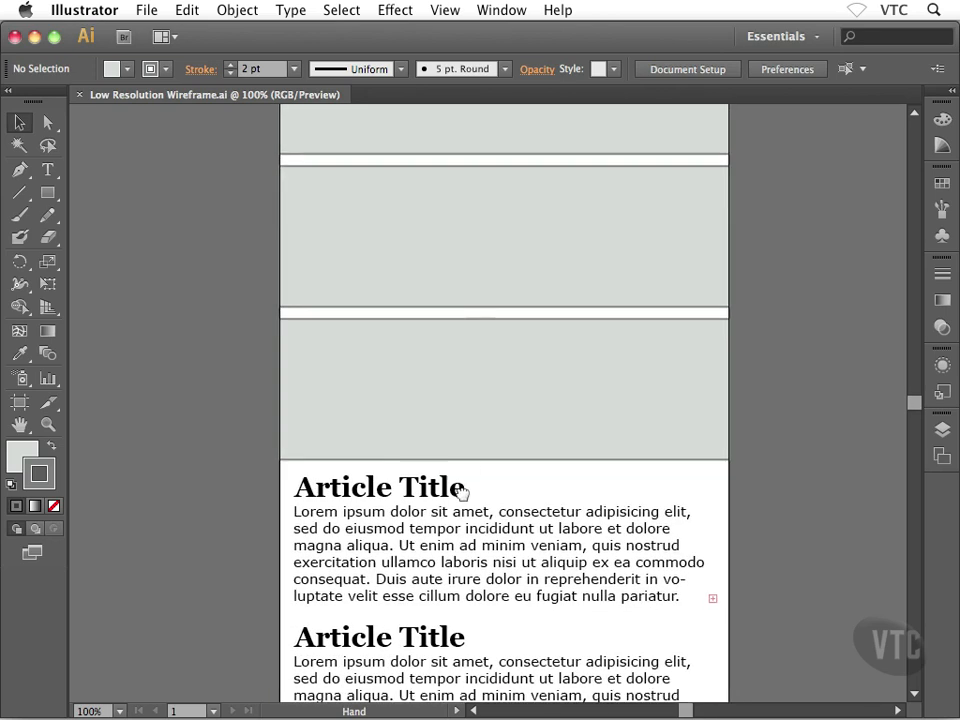
left_click_drag(463, 497, 450, 317)
left_click_drag(463, 422, 481, 609)
left_click_drag(473, 273, 502, 446)
left_click_drag(510, 356, 478, 388)
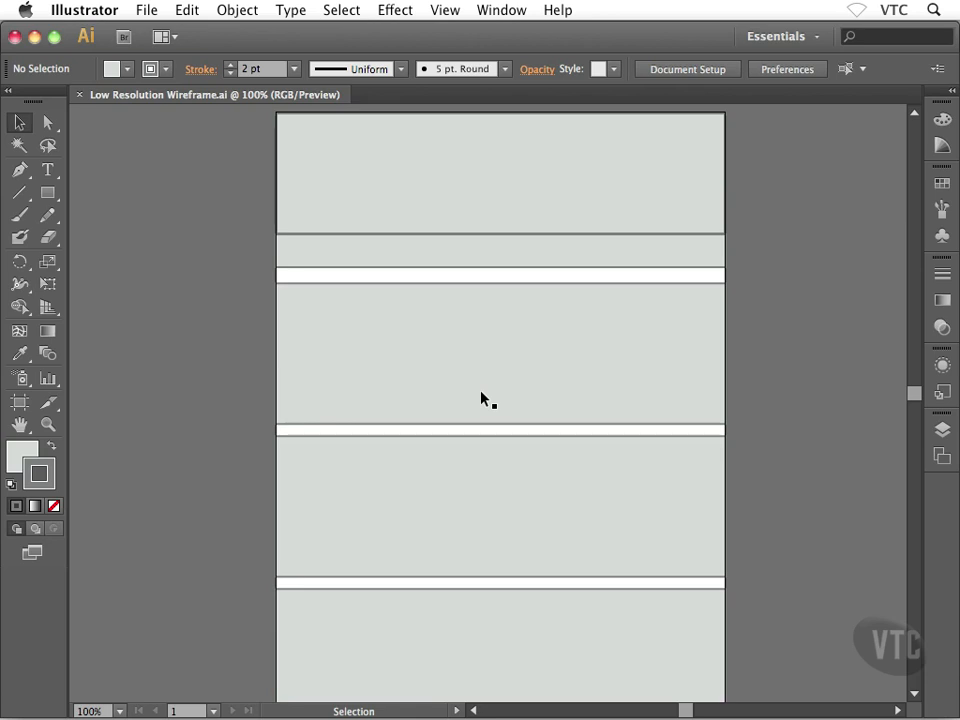
key("space")
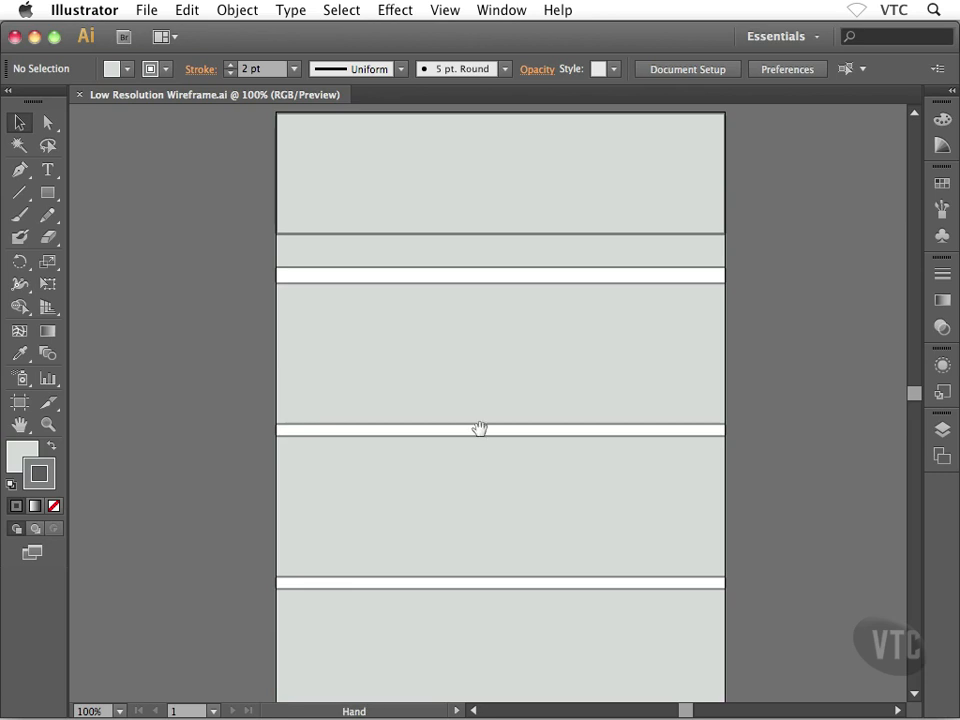
left_click_drag(452, 549, 450, 418)
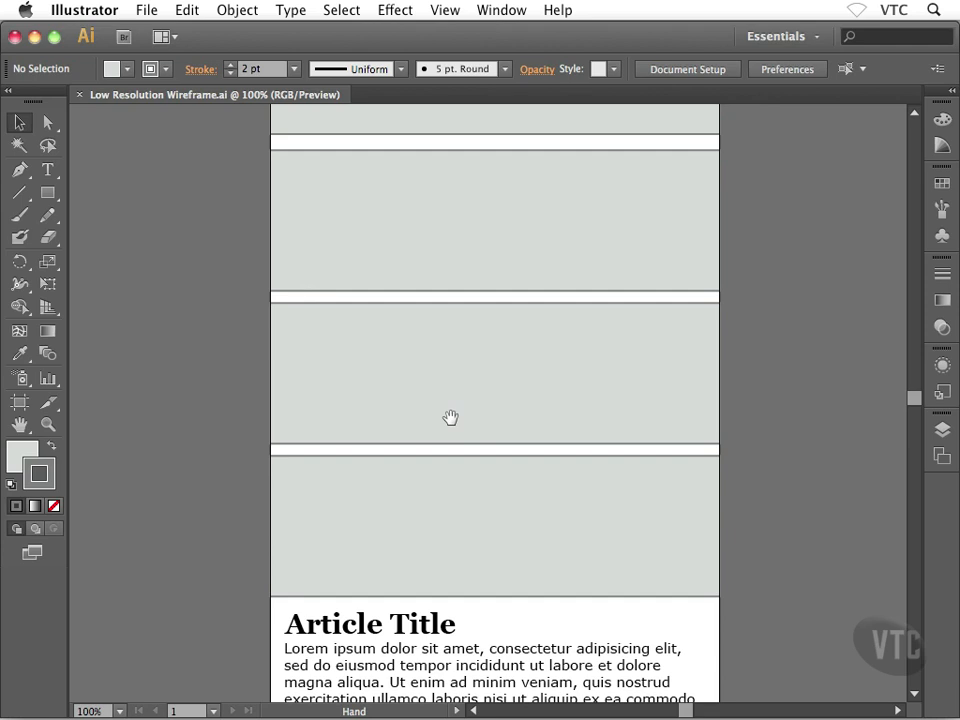
left_click_drag(477, 297, 494, 455)
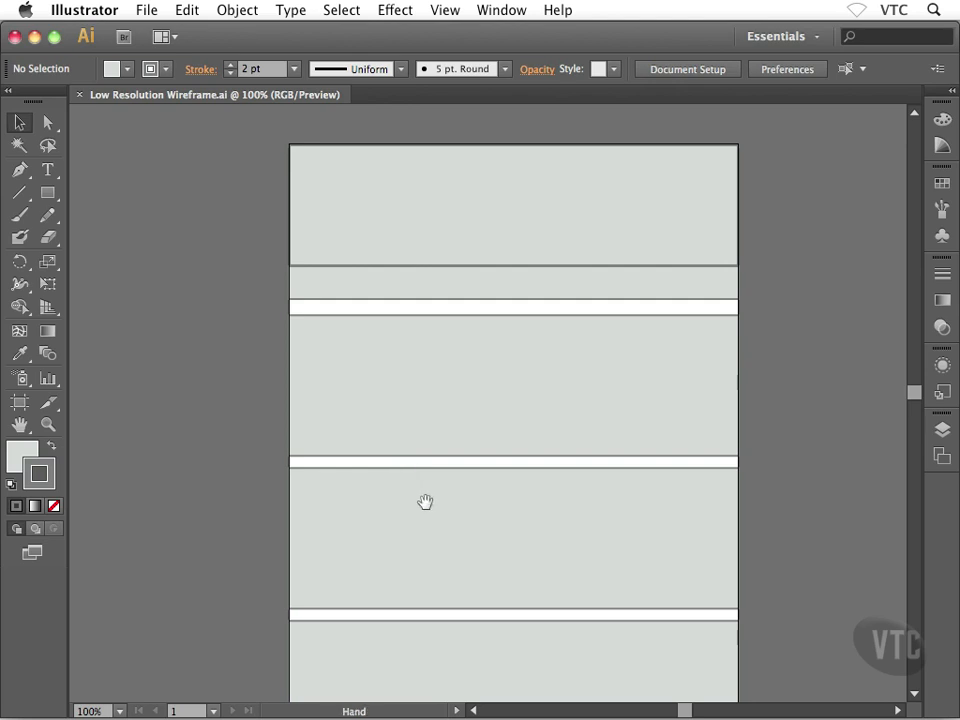
left_click_drag(441, 553, 452, 403)
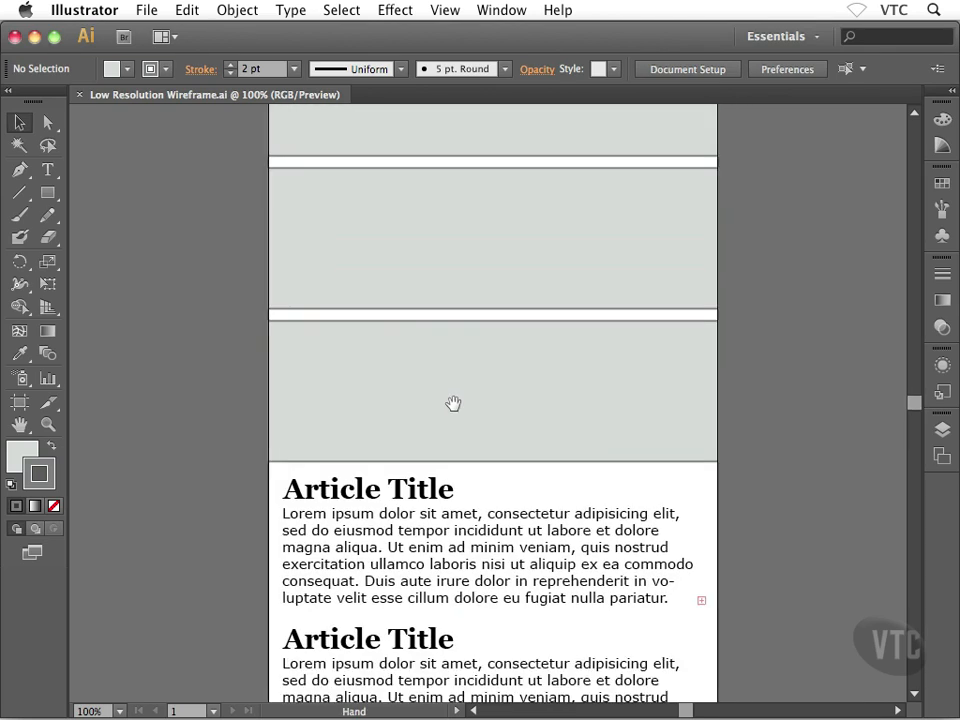
left_click_drag(480, 514, 450, 375)
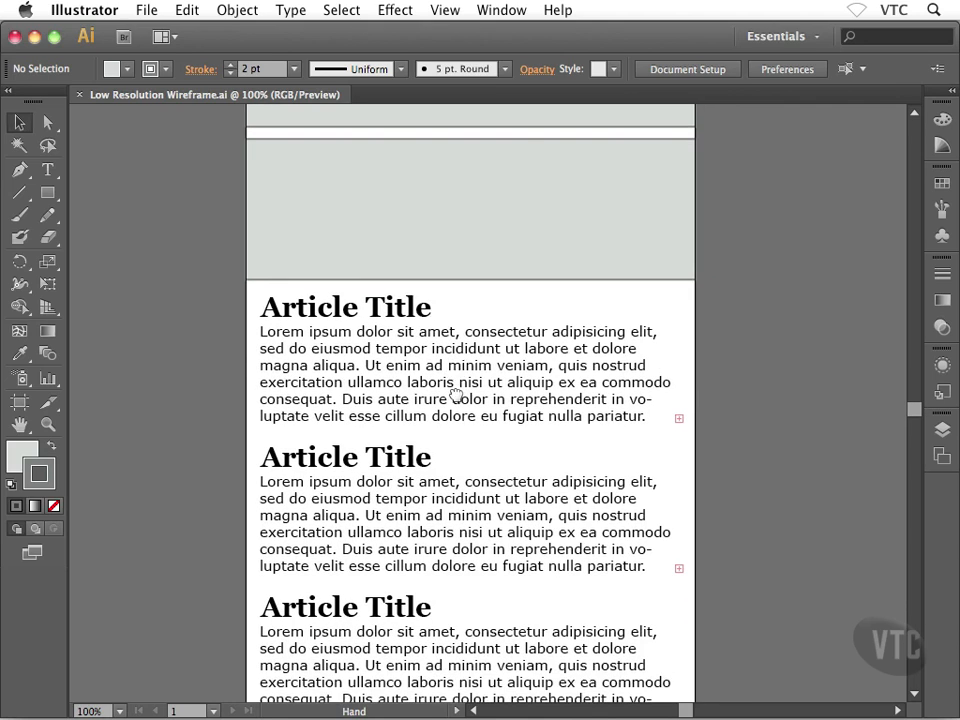
left_click_drag(447, 492, 455, 372)
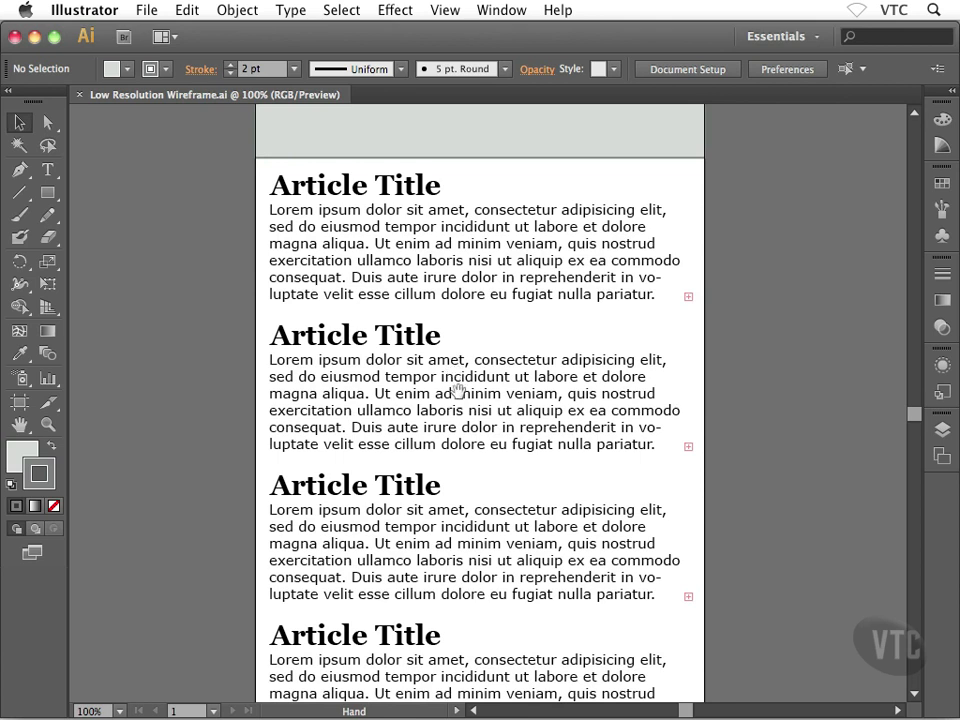
left_click_drag(459, 554, 454, 476)
left_click_drag(435, 306, 440, 514)
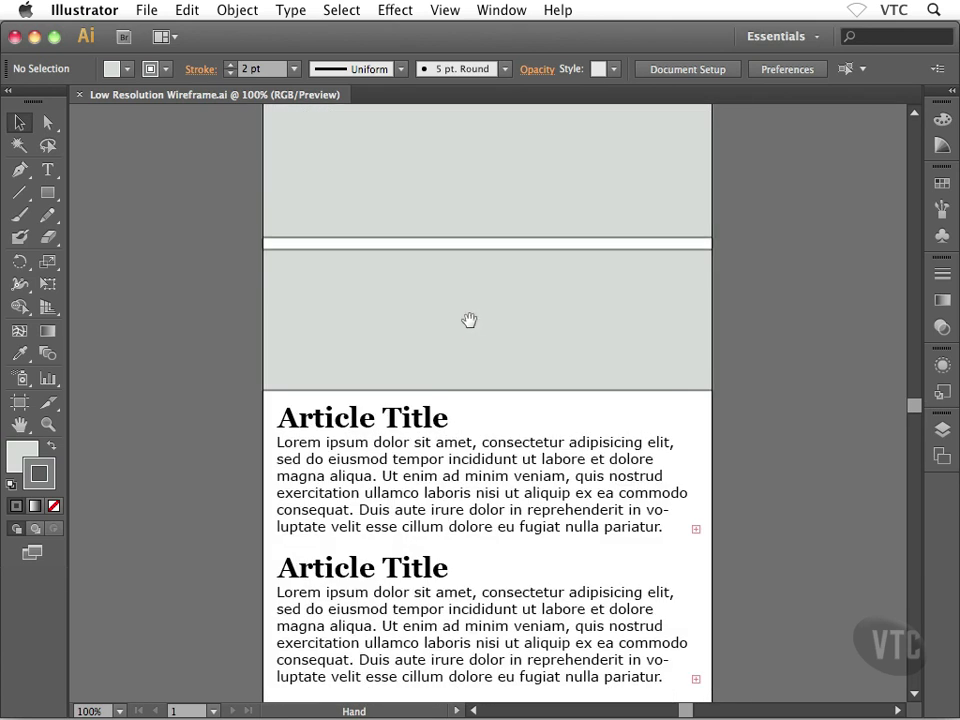
left_click_drag(469, 320, 461, 501)
left_click_drag(467, 369, 448, 385)
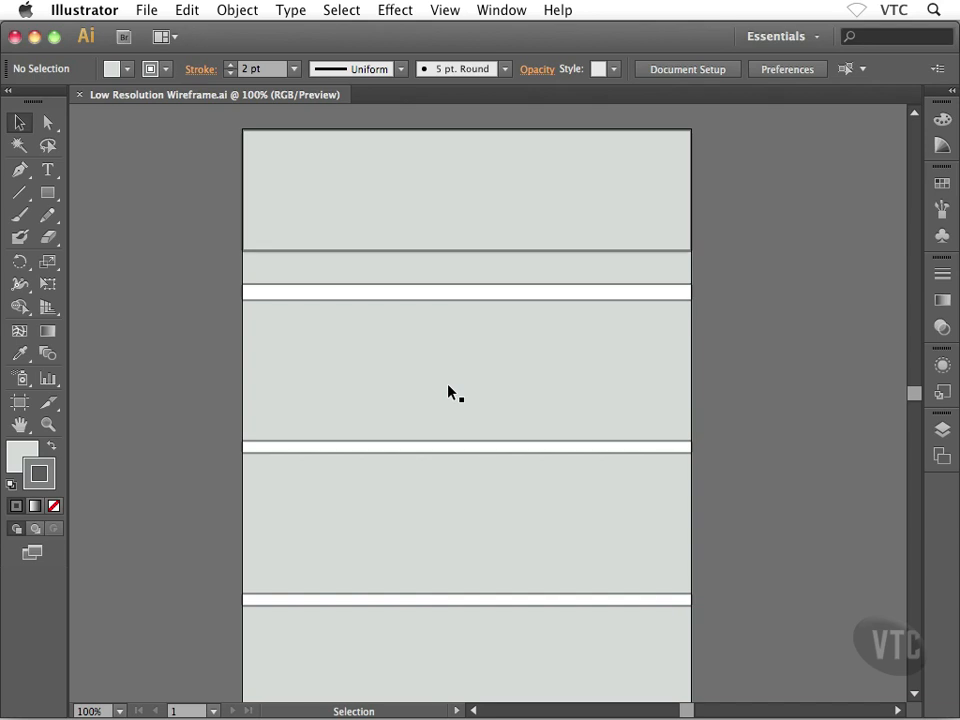
key("space")
mouse_move(454, 507)
left_mouse_down()
mouse_move(457, 350)
mouse_move(486, 366)
mouse_move(486, 342)
left_mouse_up()
left_click_drag(480, 530, 495, 356)
mouse_move(496, 572)
left_mouse_down()
mouse_move(508, 456)
mouse_move(495, 396)
left_mouse_up()
mouse_move(491, 506)
left_mouse_down()
mouse_move(488, 456)
mouse_move(485, 572)
left_mouse_up()
left_click_drag(493, 274, 487, 519)
left_click_drag(494, 312, 495, 484)
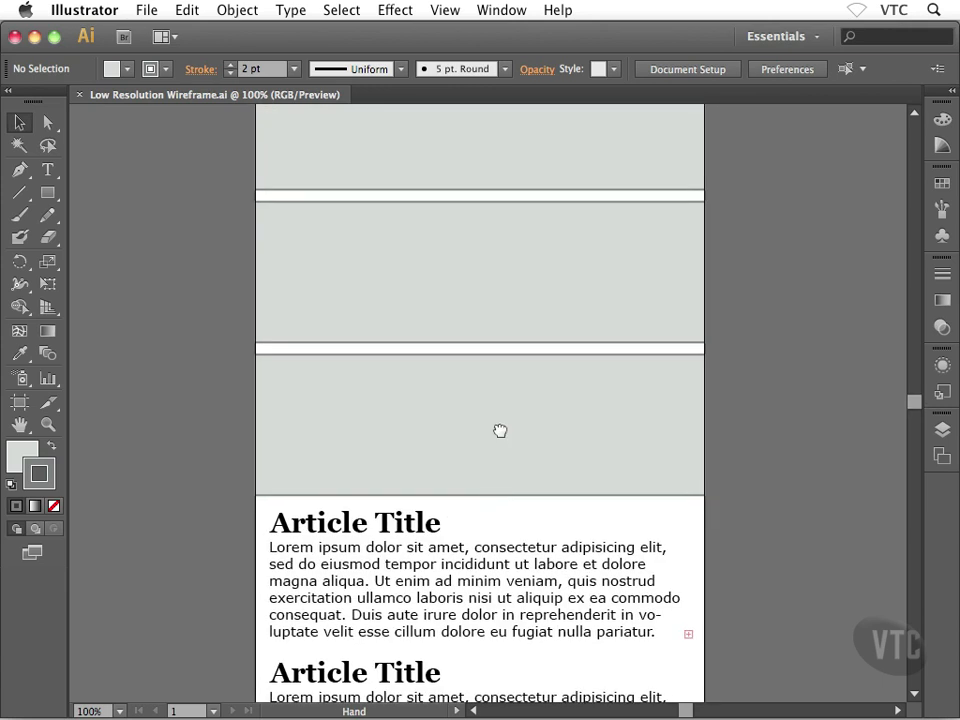
left_click_drag(484, 336, 484, 426)
left_click_drag(482, 360, 480, 422)
left_click_drag(480, 290, 478, 369)
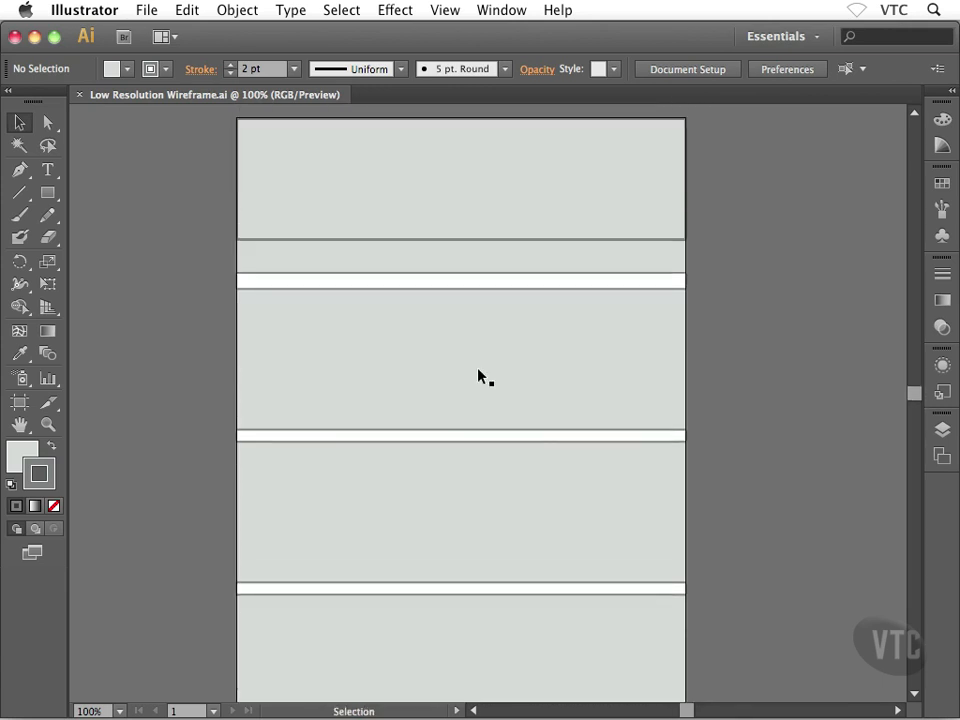